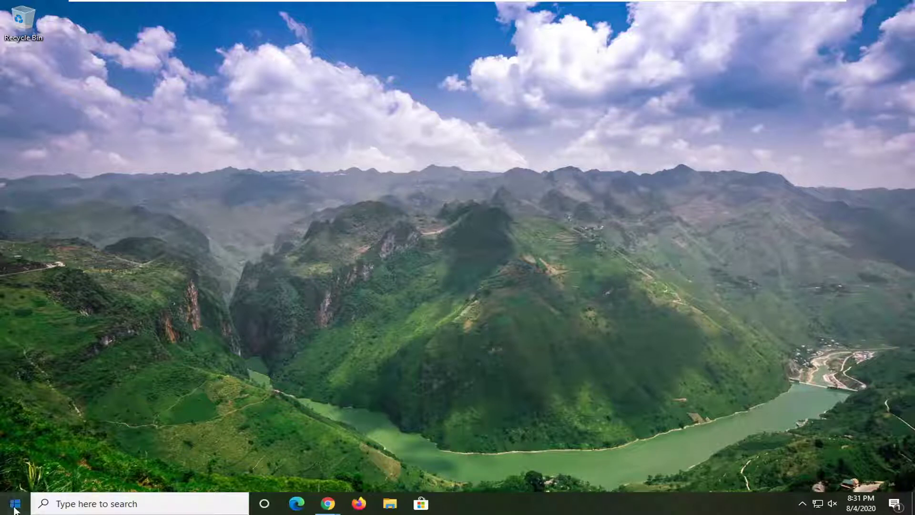
- Search the Start menu for 'device manager'
{"action": "left_click", "coordinate": [15, 503]}
{"action": "type", "text": "device manager"}
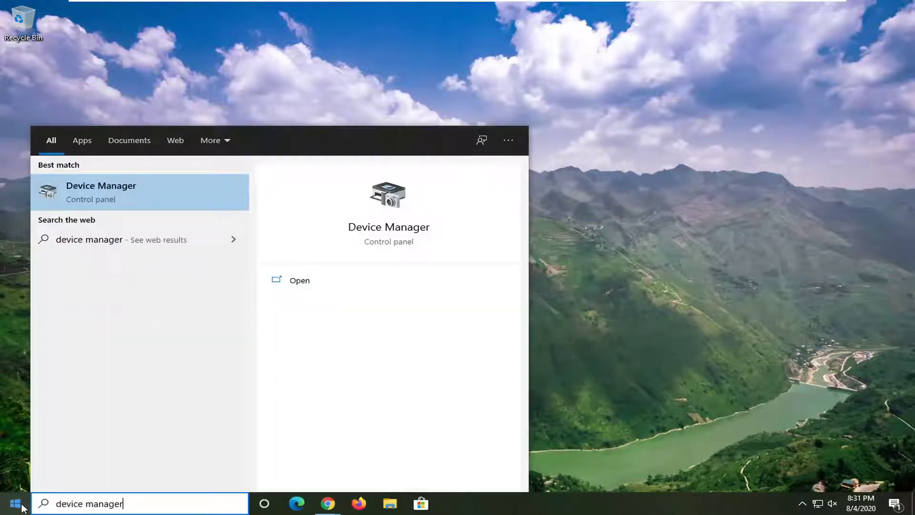
- Launch Device Manager, centre its window, and expand the Network adapters category
{"action": "left_click", "coordinate": [139, 184]}
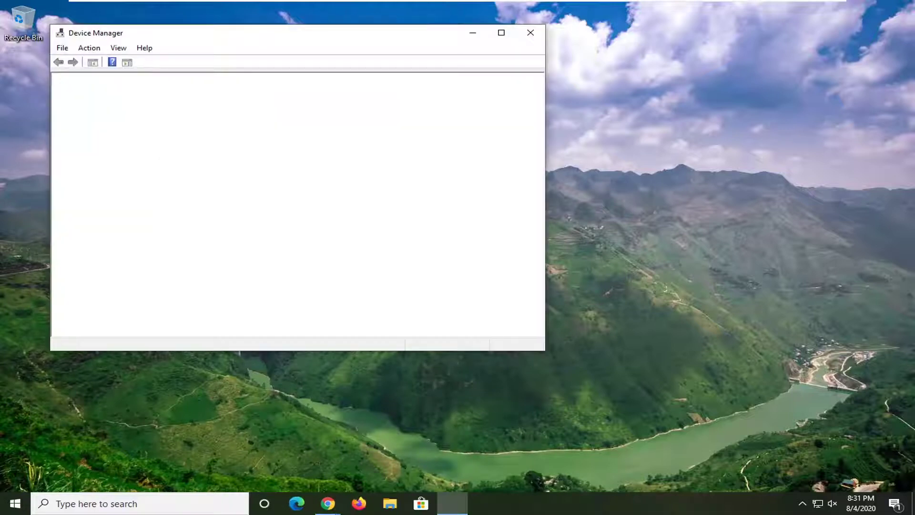
{"action": "left_click_drag", "start_coordinate": [286, 41], "coordinate": [439, 65]}
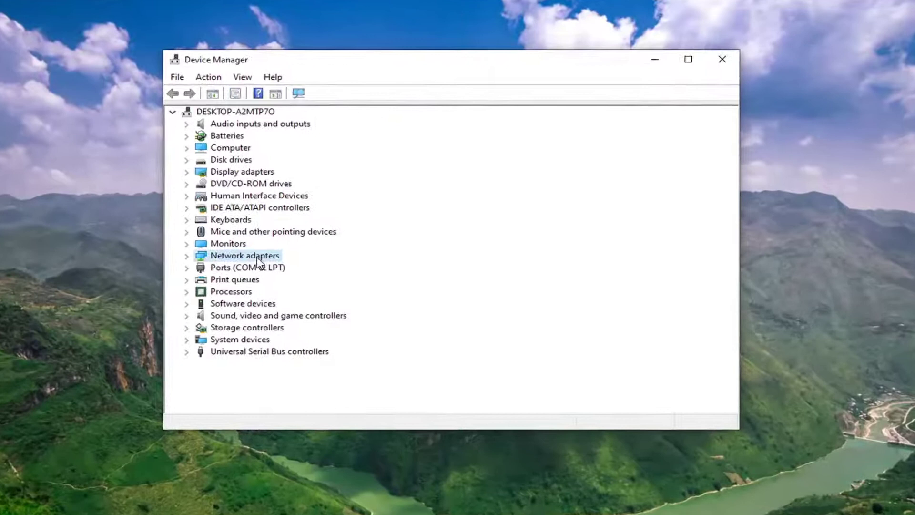
{"action": "double_click", "coordinate": [286, 227]}
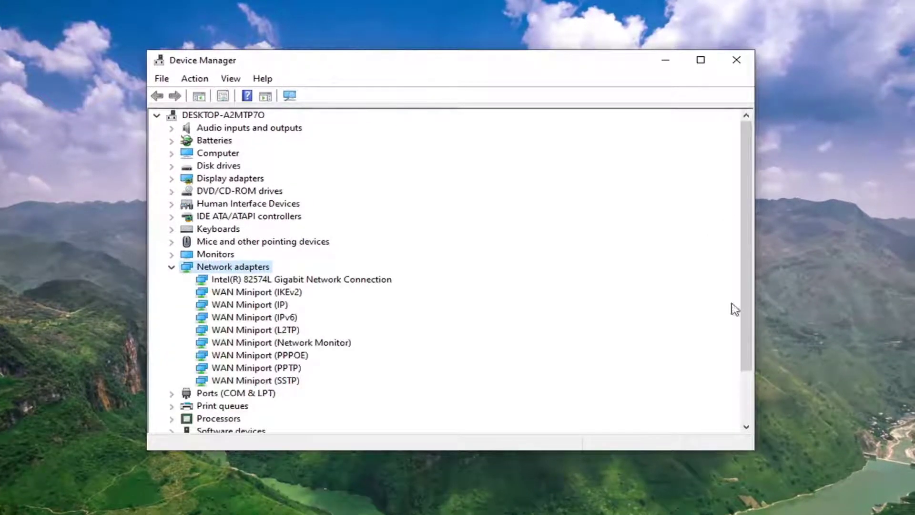
- Search automatically for an Intel 82574L adapter driver, then close the 'best driver installed' result
{"action": "right_click", "coordinate": [332, 285]}
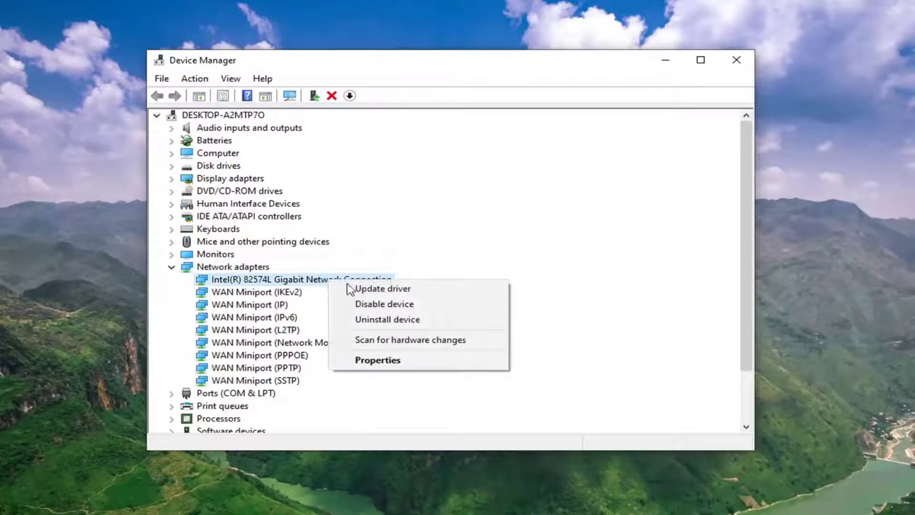
{"action": "left_click", "coordinate": [391, 289]}
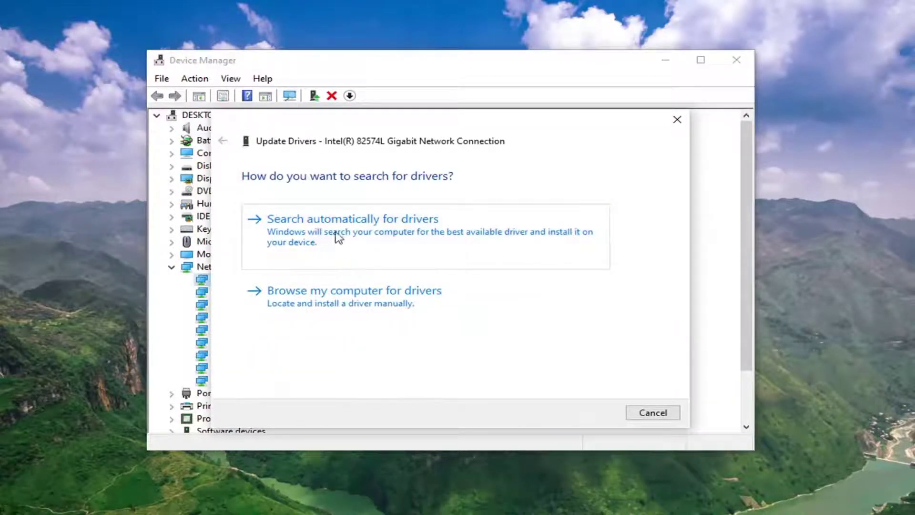
{"action": "left_click", "coordinate": [367, 245]}
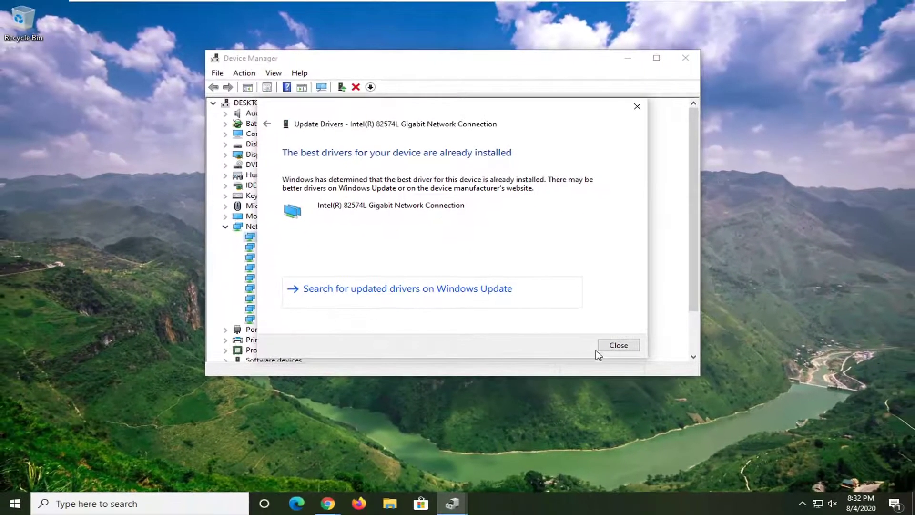
{"action": "left_click", "coordinate": [623, 352]}
- Close Device Manager and search the Start menu for 'troubleshoot'
{"action": "left_click", "coordinate": [684, 60]}
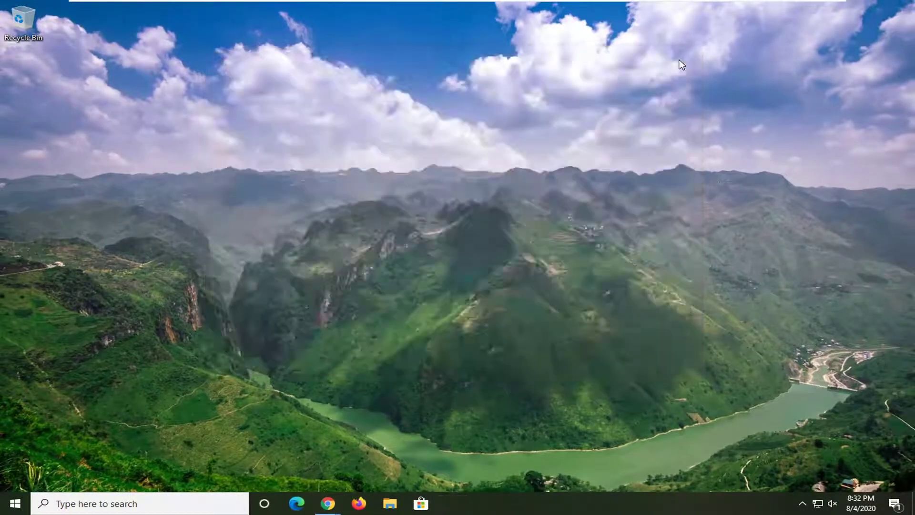
{"action": "left_click", "coordinate": [9, 508]}
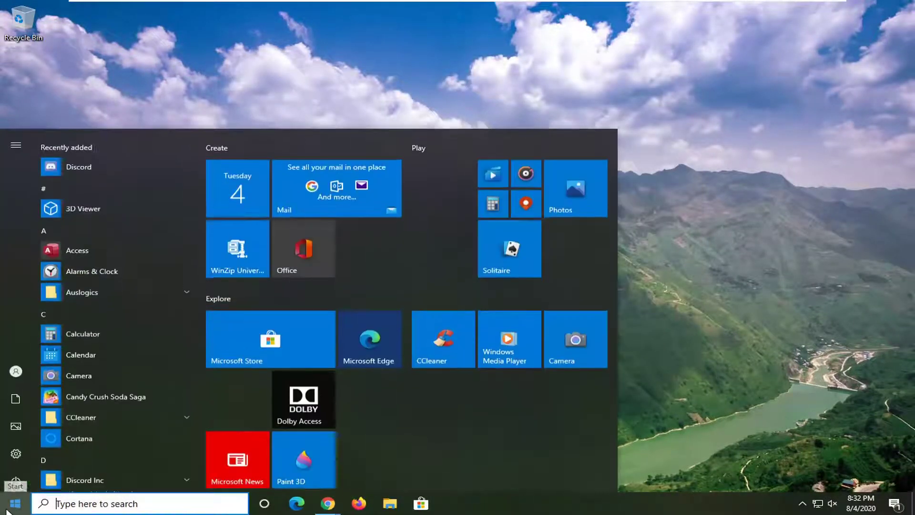
{"action": "type", "text": "troubl"}
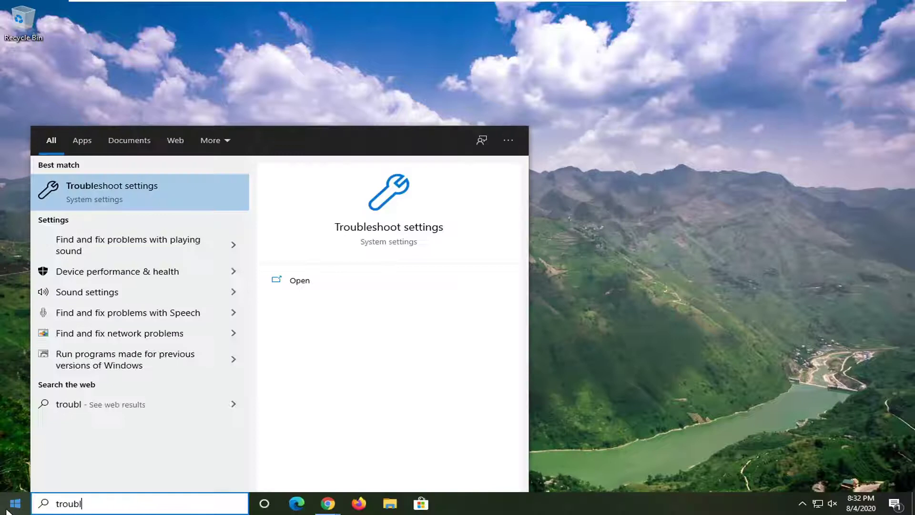
{"action": "type", "text": "eshoot"}
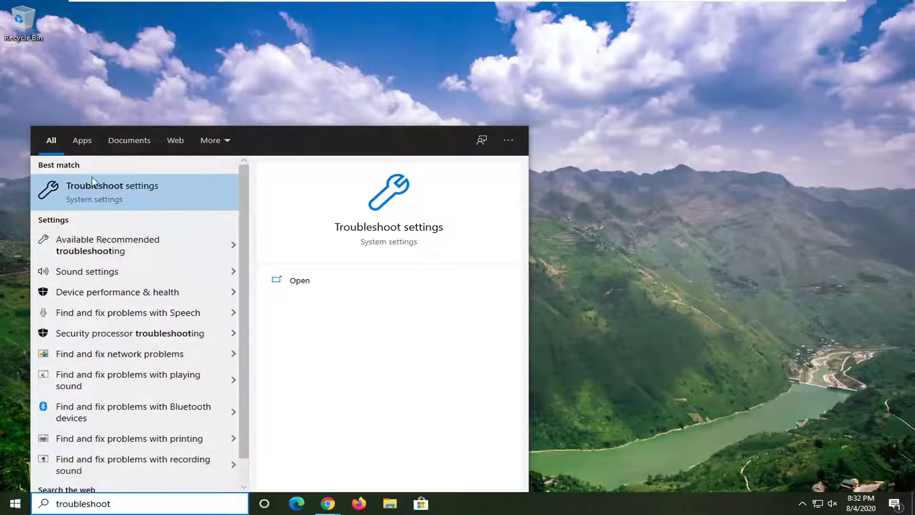
- Go from Troubleshoot settings to Additional troubleshooters and expand Internet Connections
{"action": "left_click", "coordinate": [99, 192]}
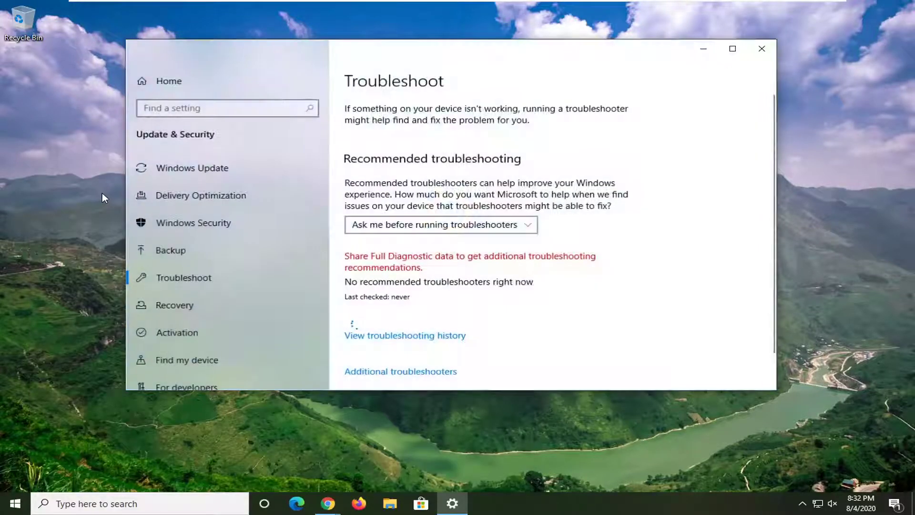
{"action": "scroll", "coordinate": [415, 357], "scroll_direction": "down", "scroll_amount": 2}
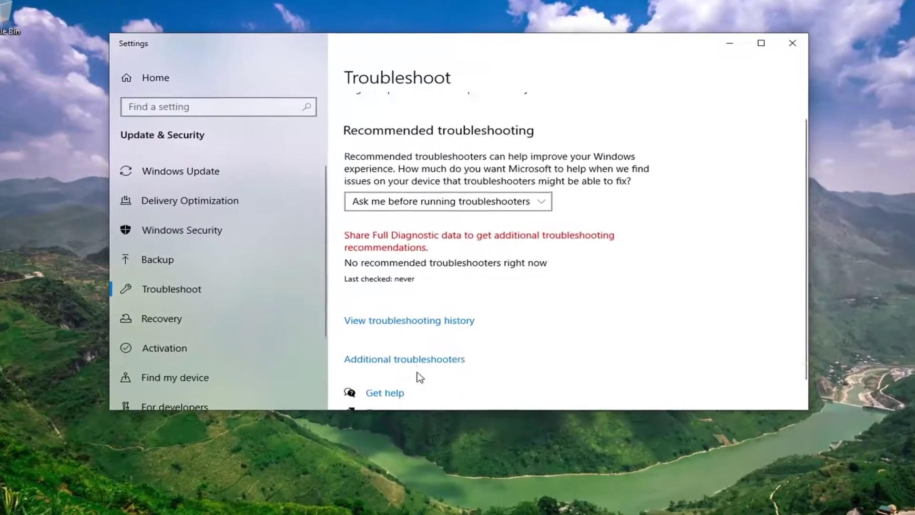
{"action": "left_click", "coordinate": [411, 352]}
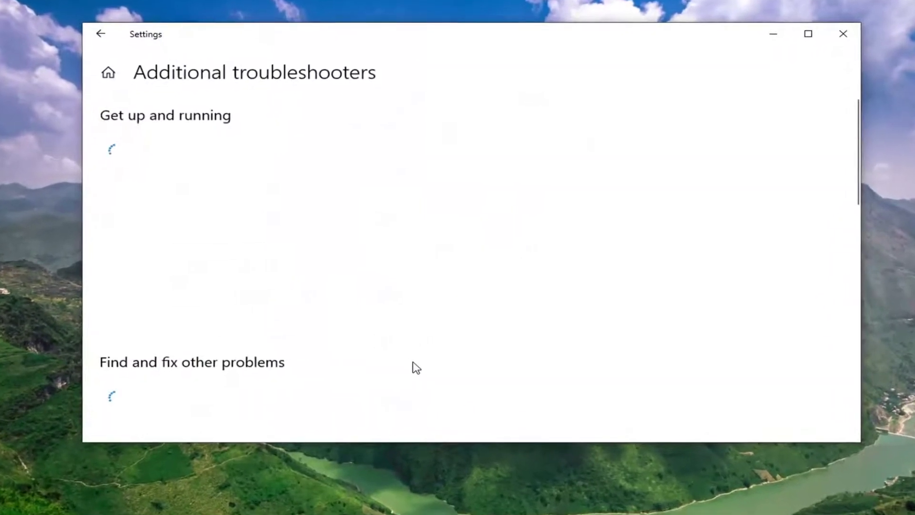
{"action": "left_click", "coordinate": [164, 171]}
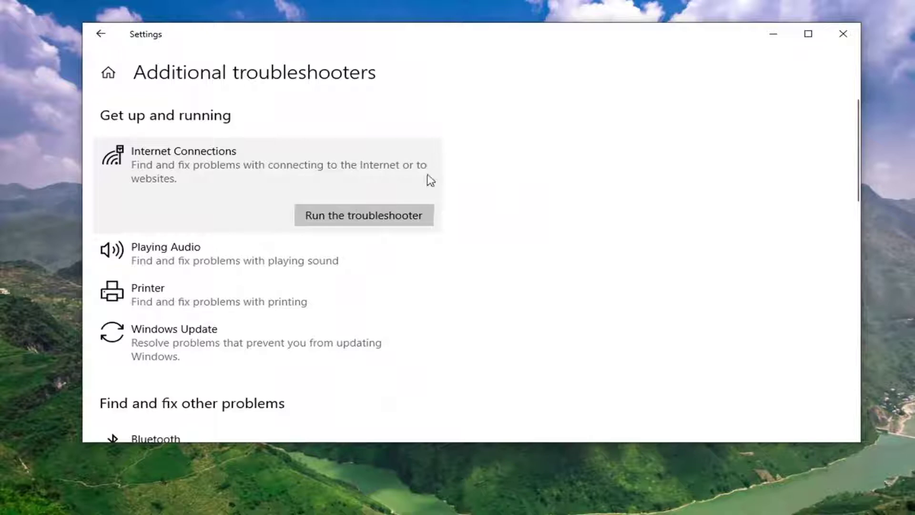
- Troubleshoot the connection to the Internet, then close the troubleshooter when no problem is identified
{"action": "left_click", "coordinate": [368, 214]}
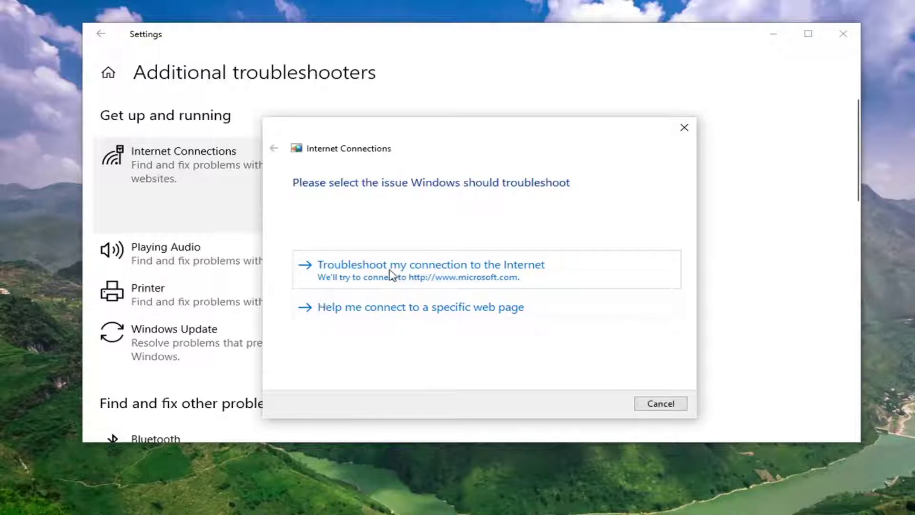
{"action": "left_click", "coordinate": [390, 274]}
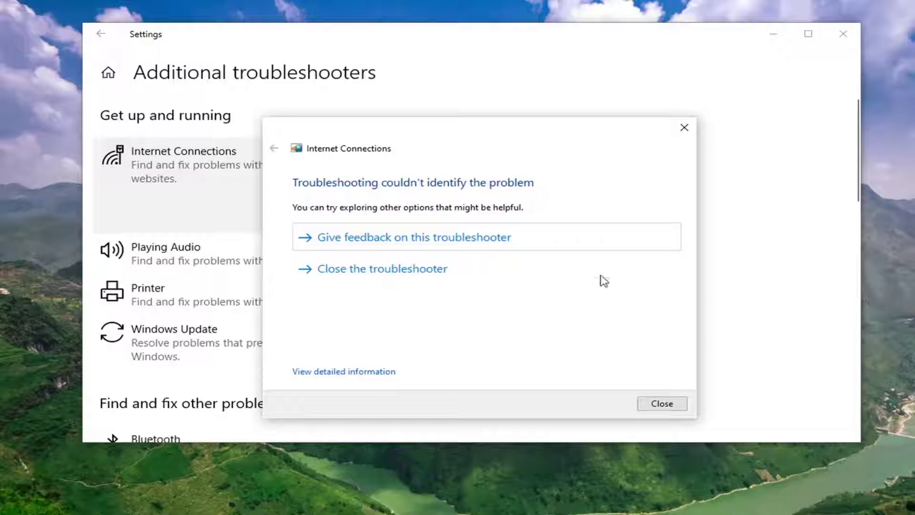
{"action": "left_click", "coordinate": [662, 404]}
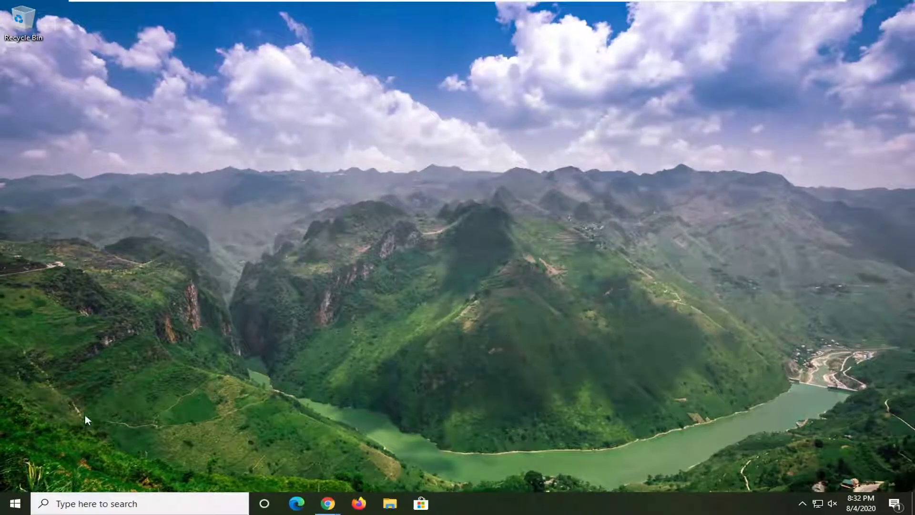
- Search Start for 'network reset' and open the Network reset settings page
{"action": "left_click", "coordinate": [1, 509]}
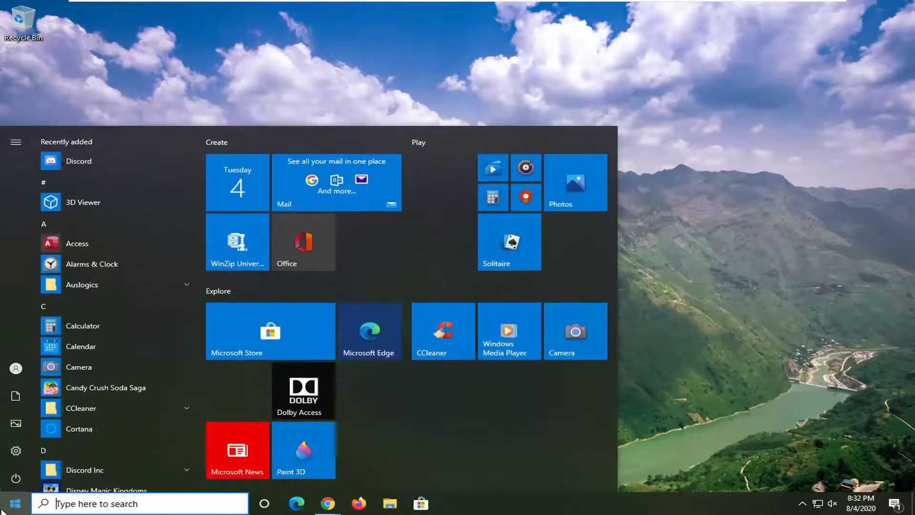
{"action": "type", "text": "network"}
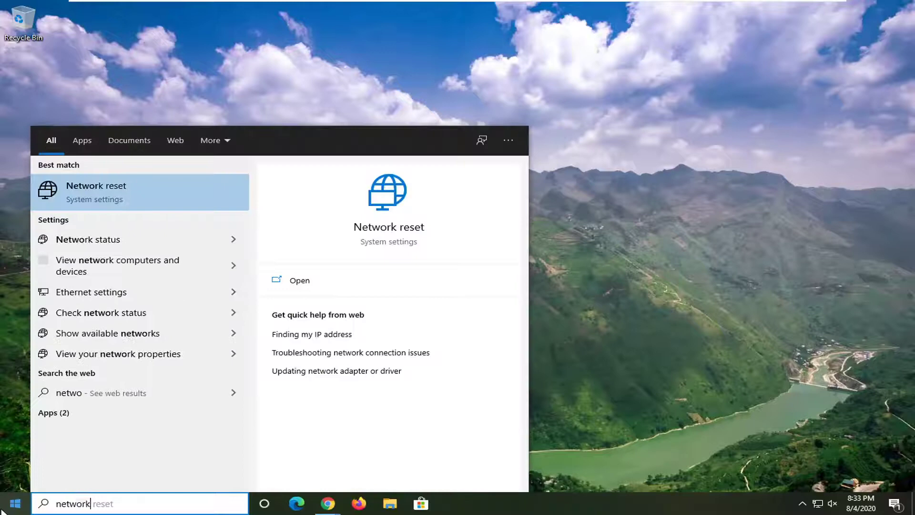
{"action": "type", "text": " reset"}
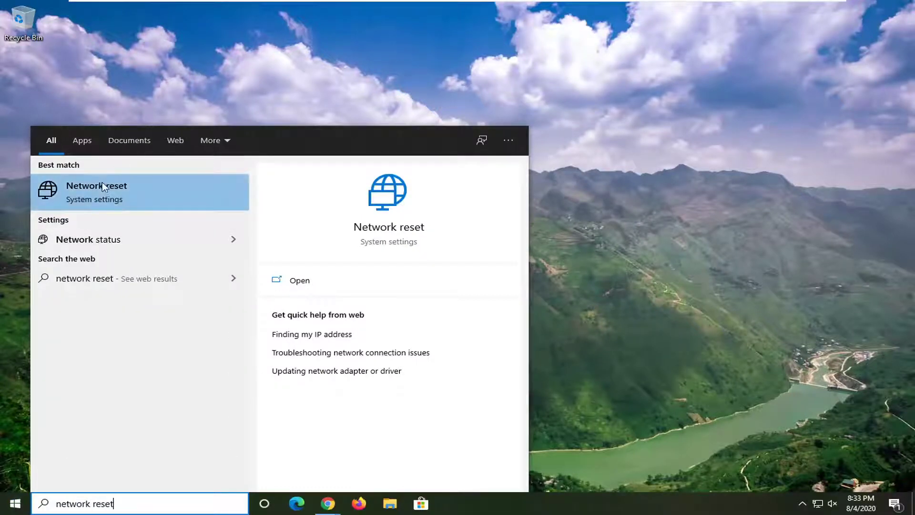
{"action": "left_click", "coordinate": [102, 189]}
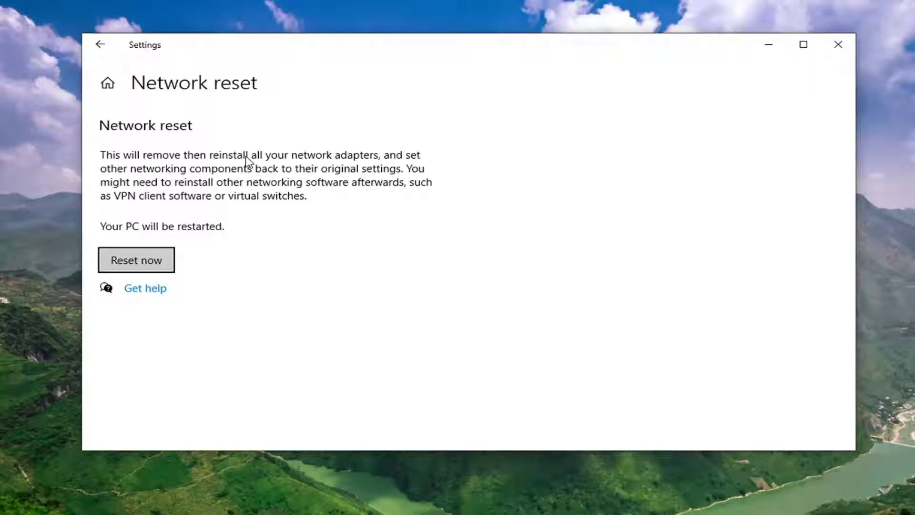
- Reset the network settings, confirm with Yes, and dismiss the sign-out warning
{"action": "left_click", "coordinate": [138, 260]}
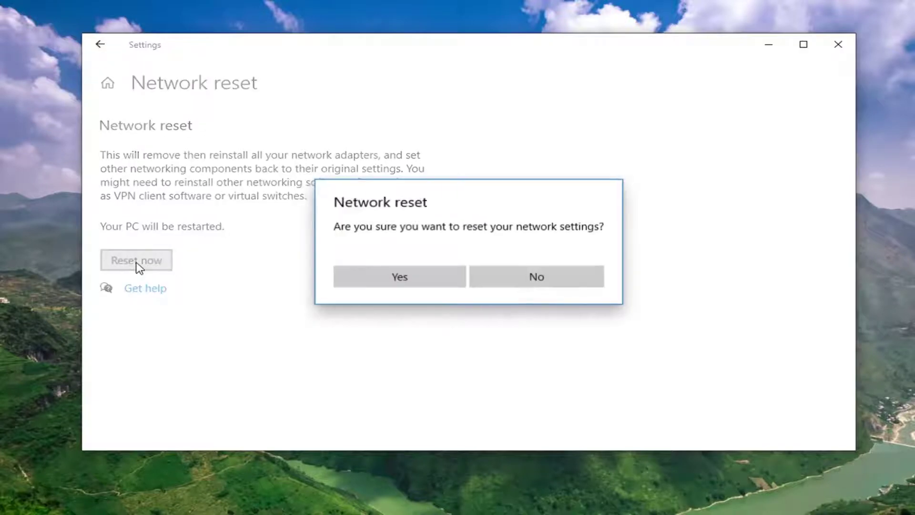
{"action": "left_click", "coordinate": [397, 279]}
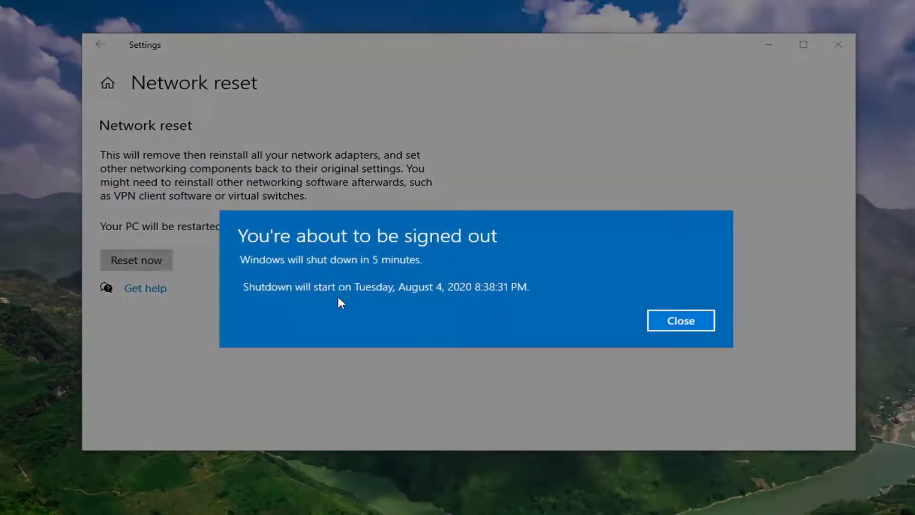
{"action": "left_click", "coordinate": [681, 320]}
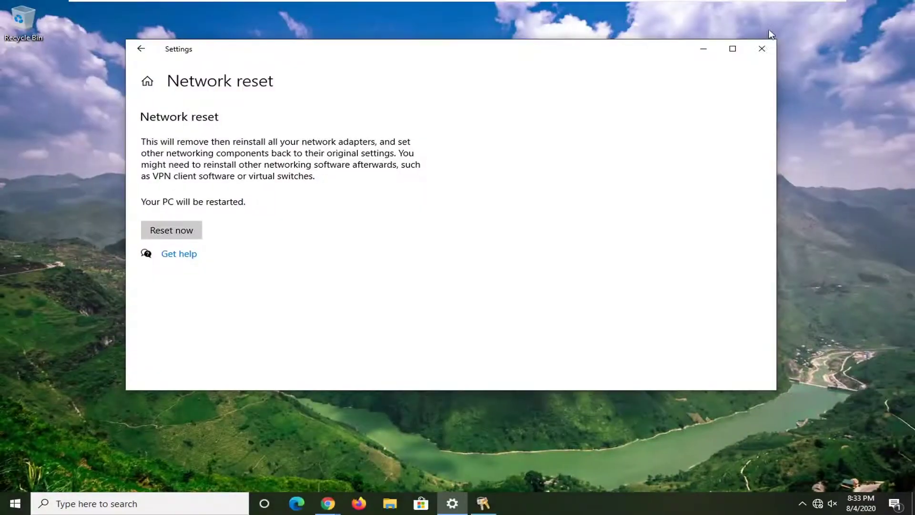
- Close Settings and all Chrome windows, then restart the PC
{"action": "left_click", "coordinate": [751, 54]}
{"action": "right_click", "coordinate": [327, 503]}
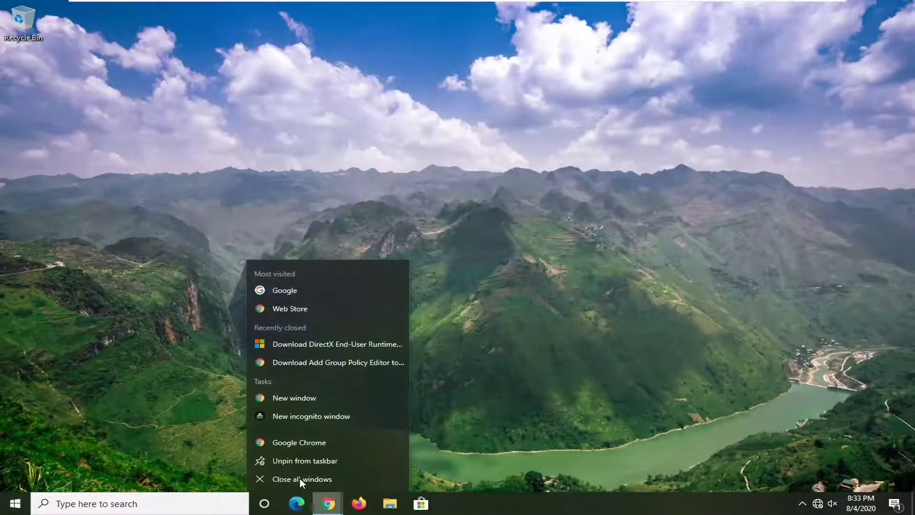
{"action": "left_click", "coordinate": [301, 479]}
{"action": "left_click", "coordinate": [15, 503]}
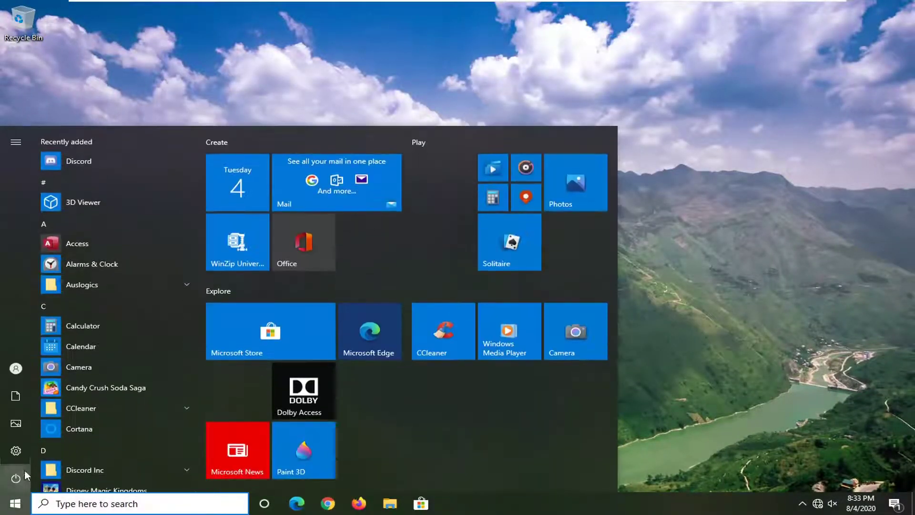
{"action": "left_click", "coordinate": [15, 478]}
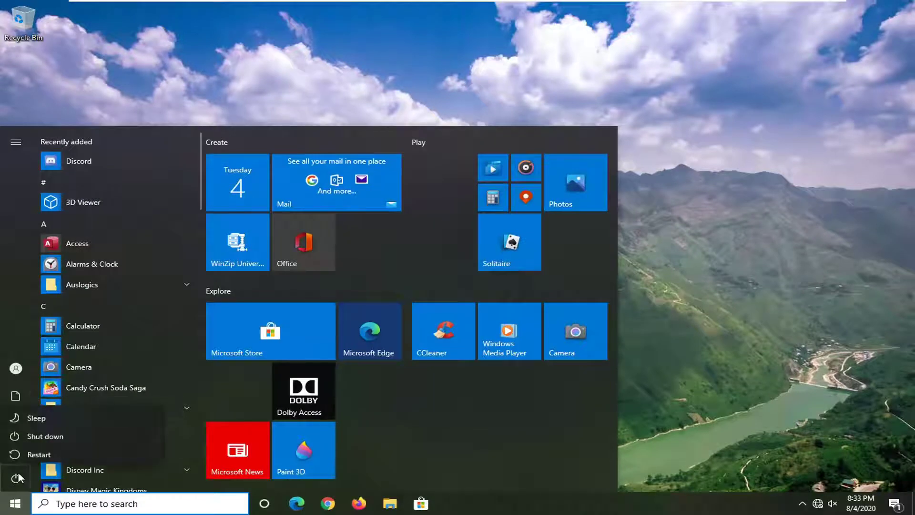
{"action": "left_click", "coordinate": [34, 450]}
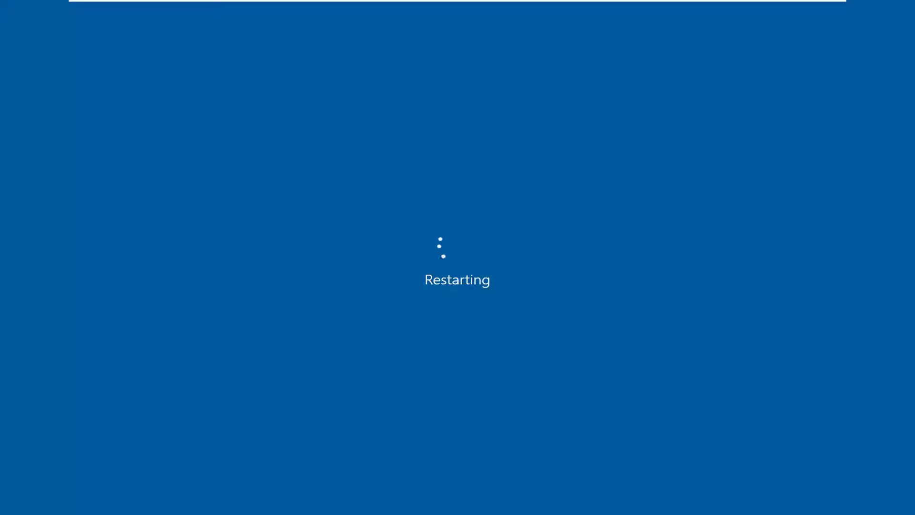